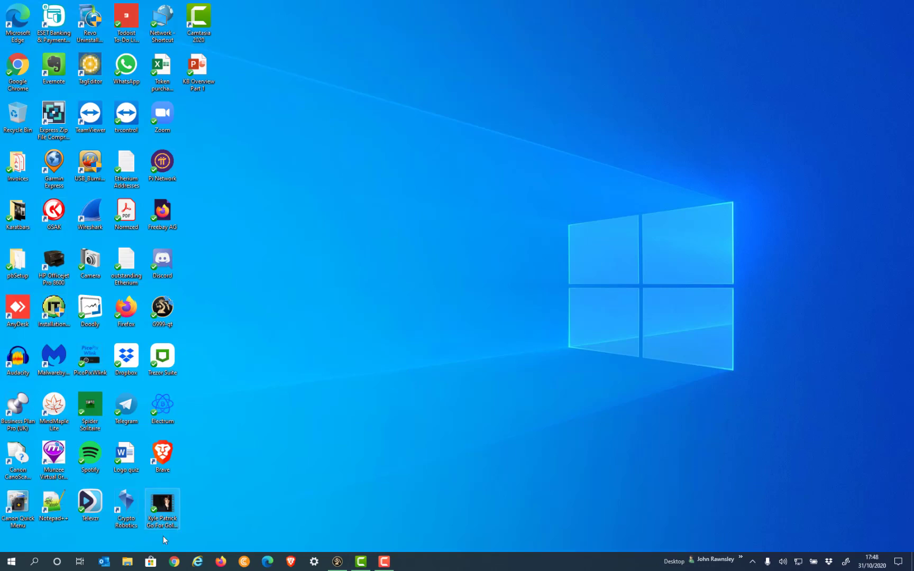
Create an empty folder named G999Backup at the root of flash drive D:.
click(126, 562)
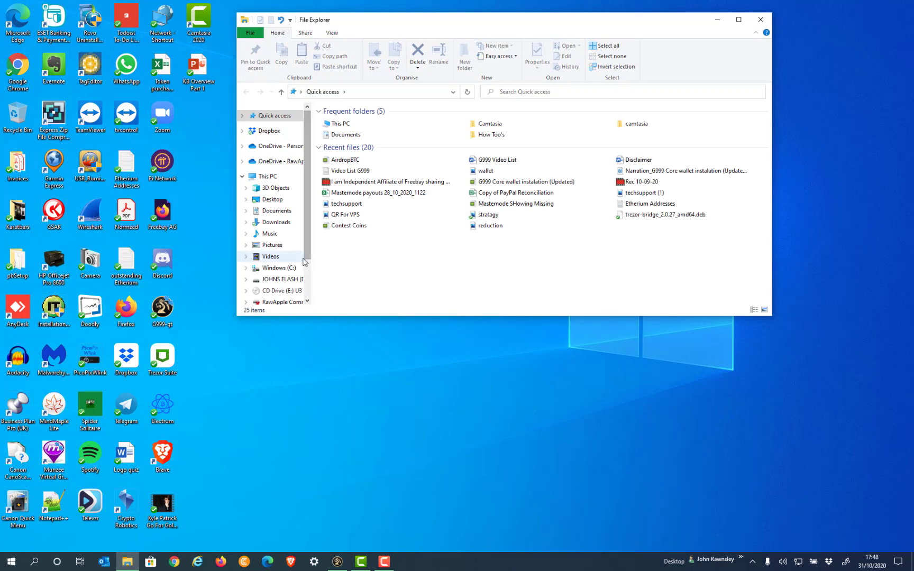
scroll(307, 254, down, 2)
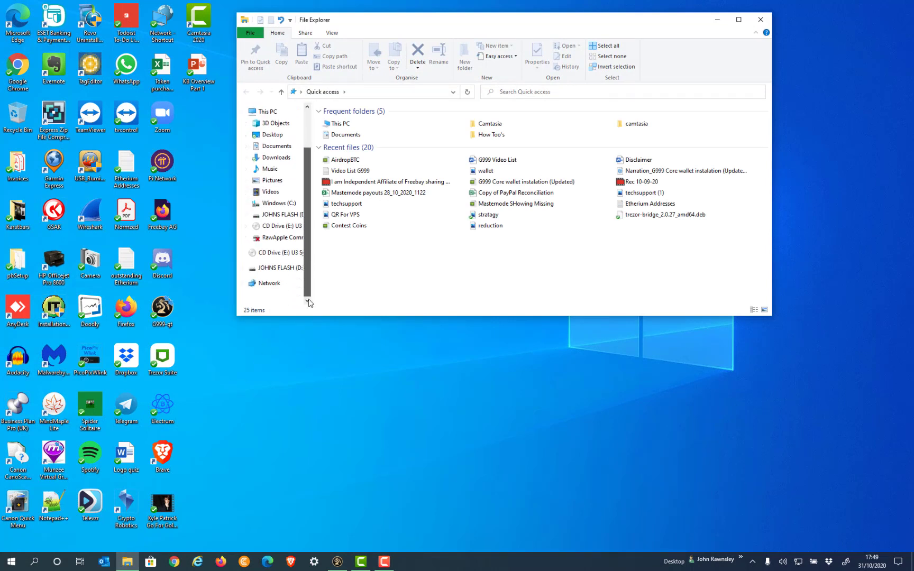
click(289, 216)
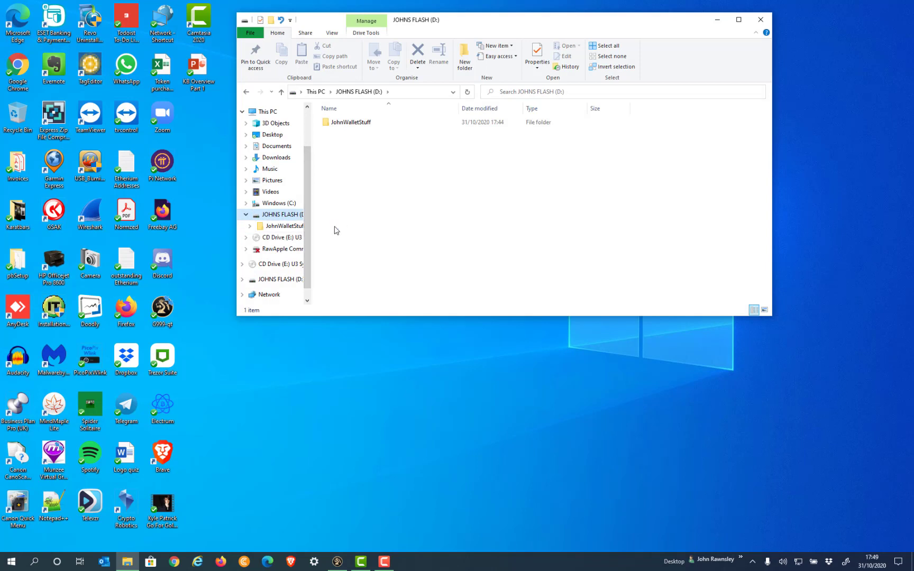
click(465, 60)
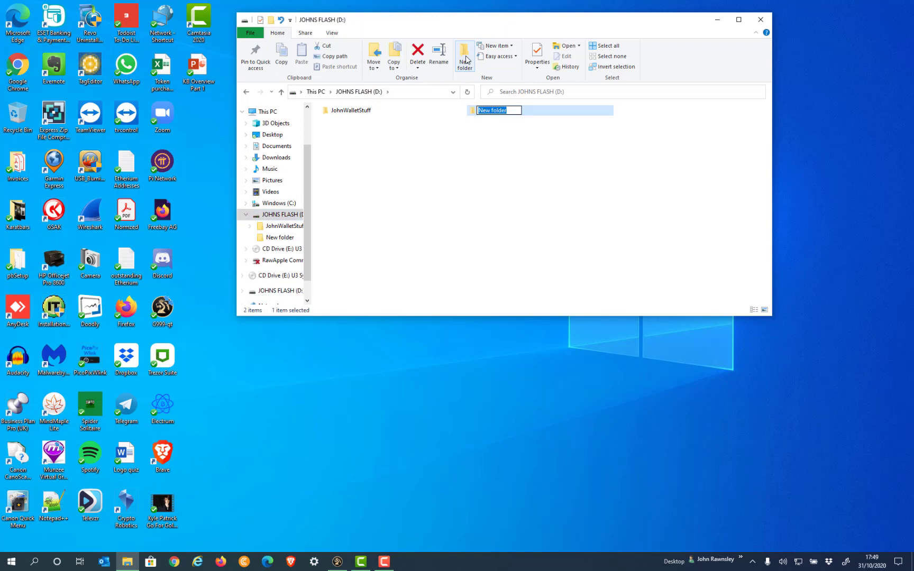
text(G999Backup)
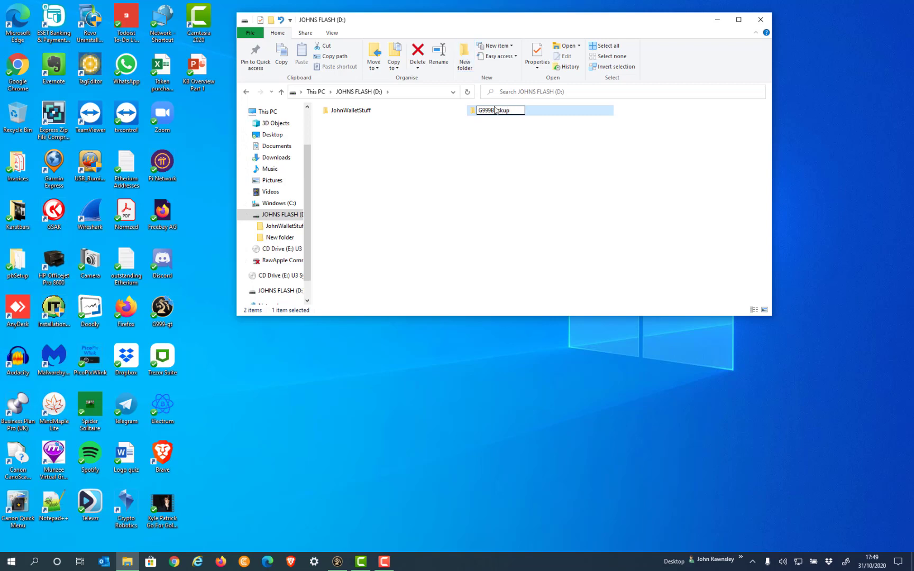
click(493, 160)
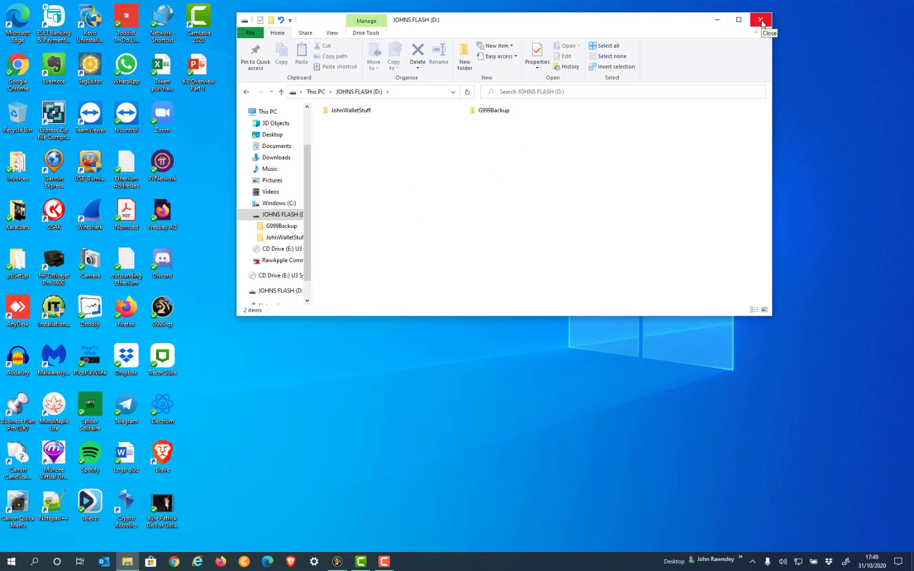
Back up the G999 Core wallet as EncBackup31_10_2020_1750 into D:\G999Backup.
click(719, 20)
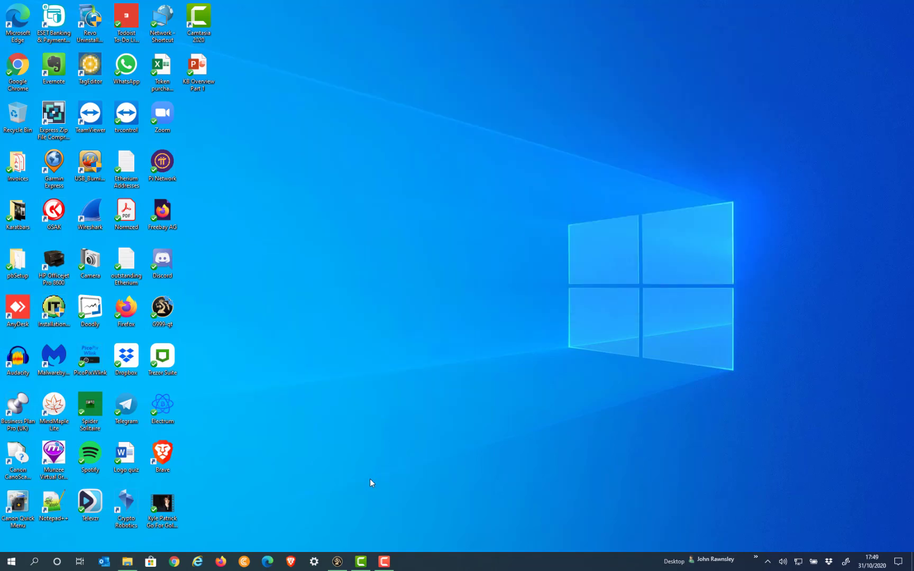
click(338, 561)
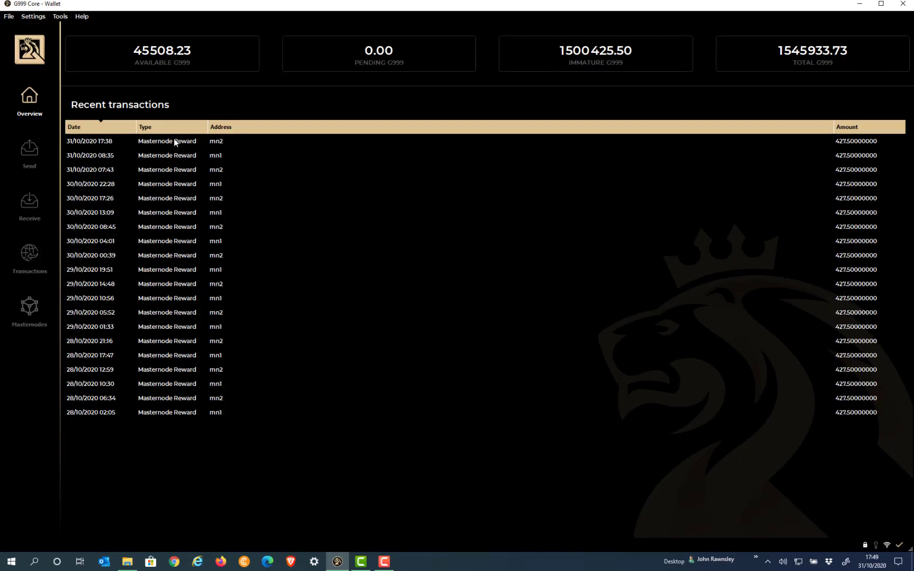
click(9, 16)
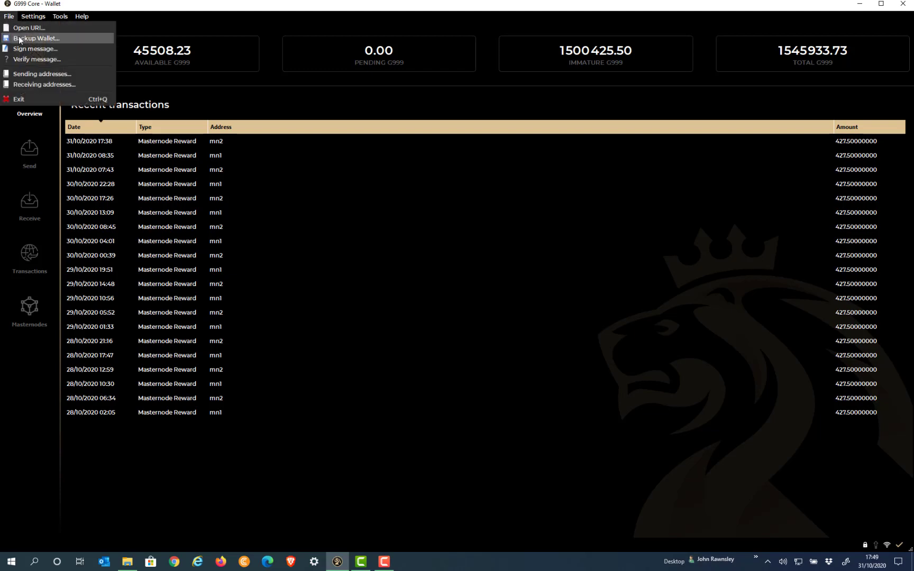
click(20, 39)
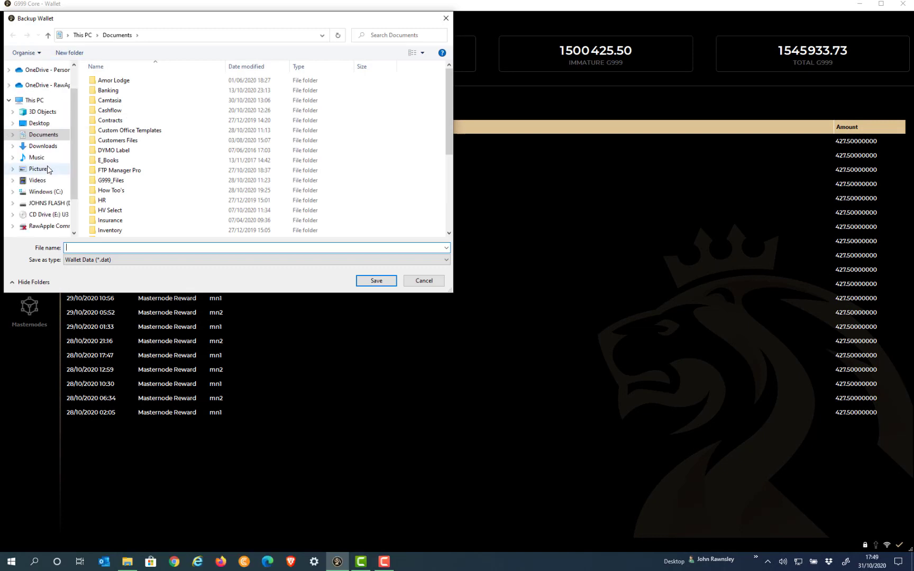
click(51, 203)
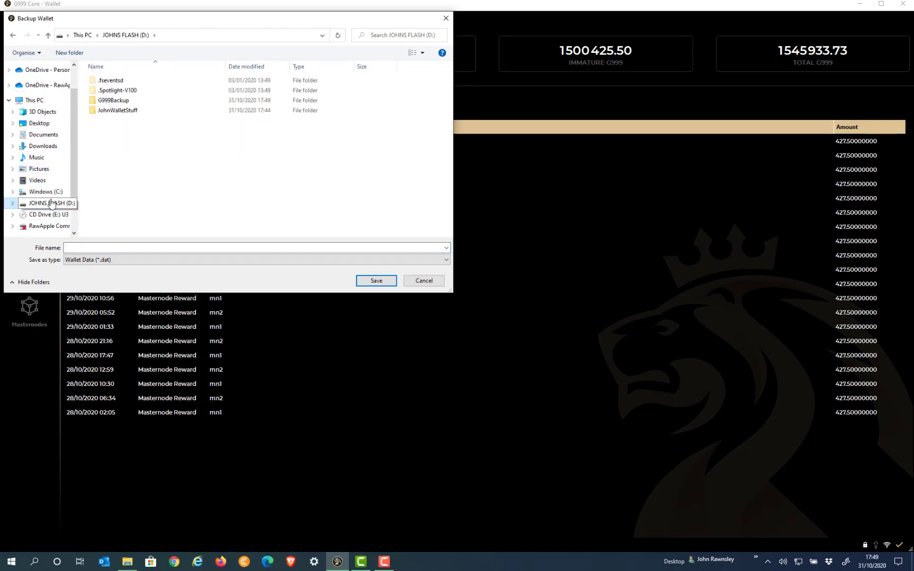
click(118, 100)
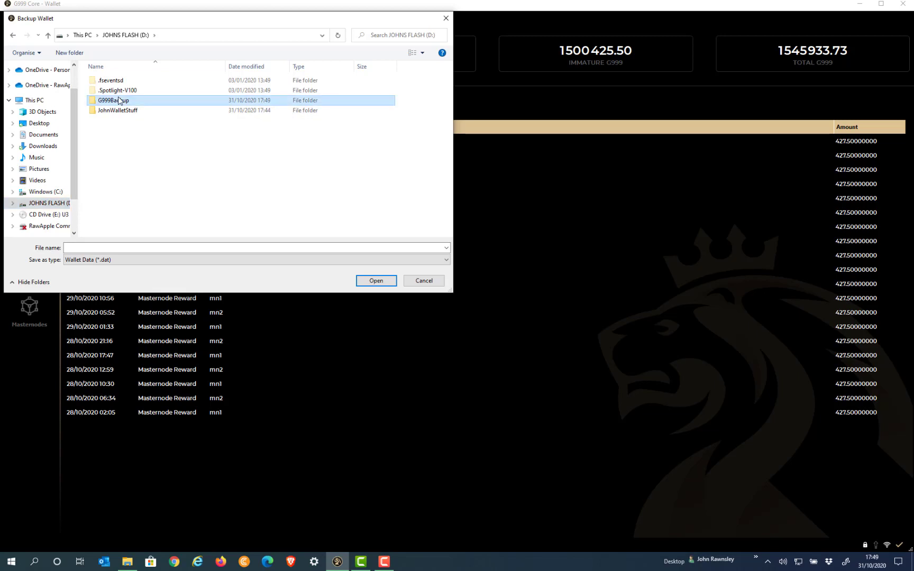
double_click(118, 101)
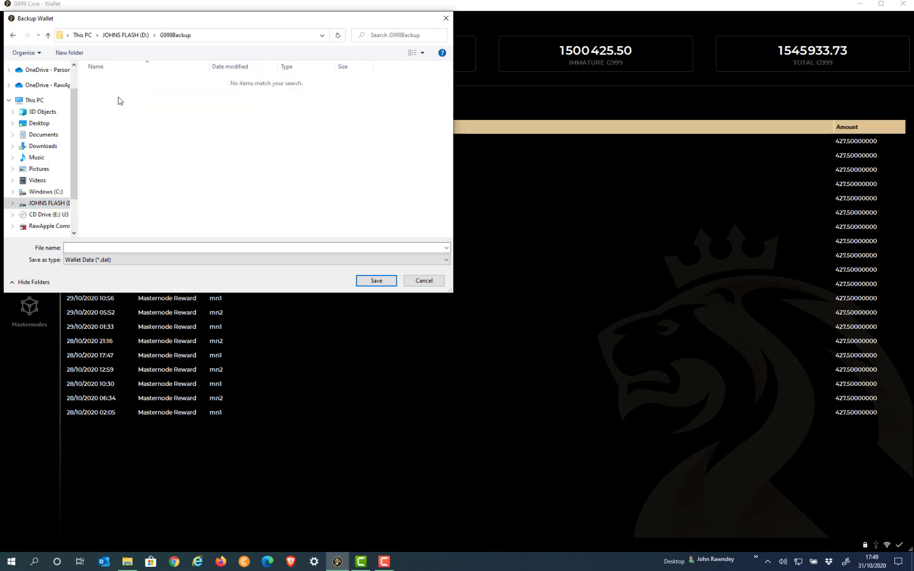
click(94, 248)
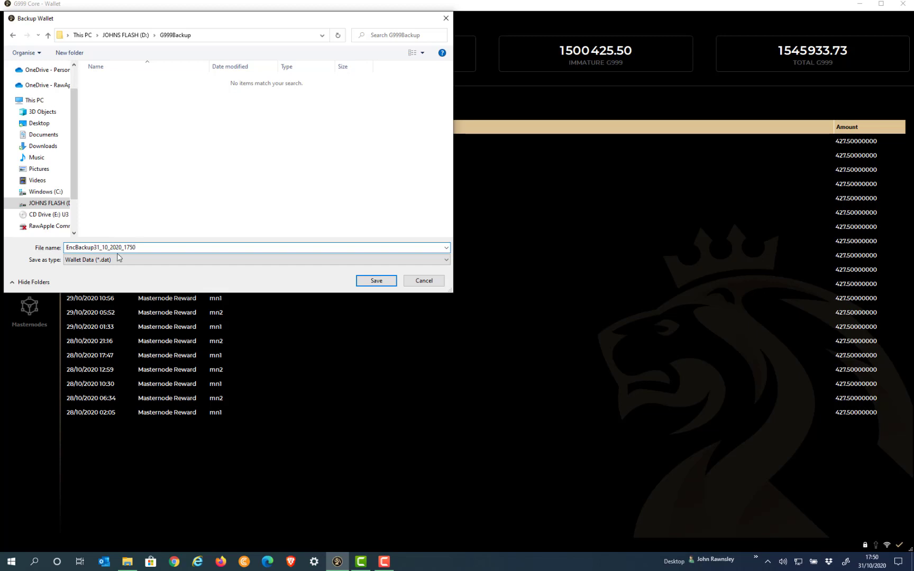
click(376, 280)
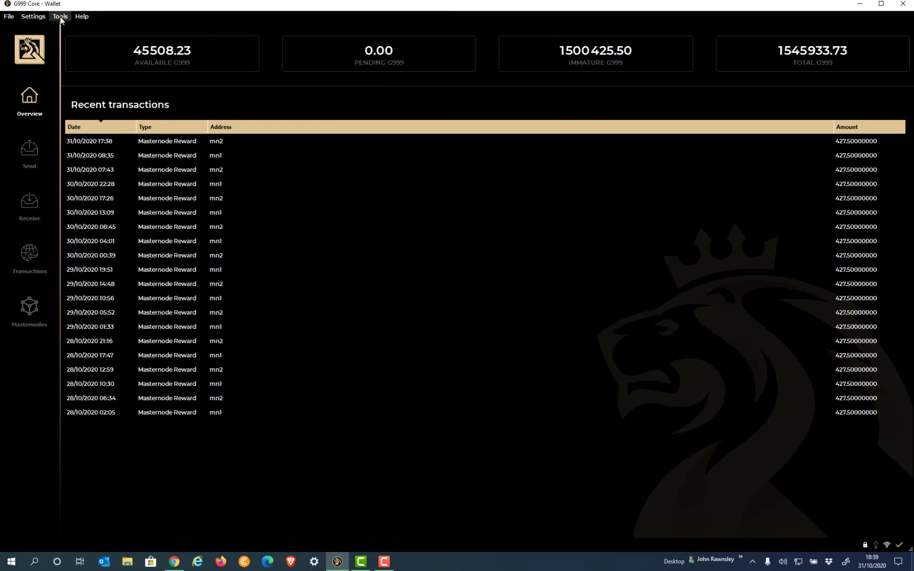
Show Wallet Repair's in-use path C:\G999\data\wallet.dat, then search Windows for notepad.
click(60, 18)
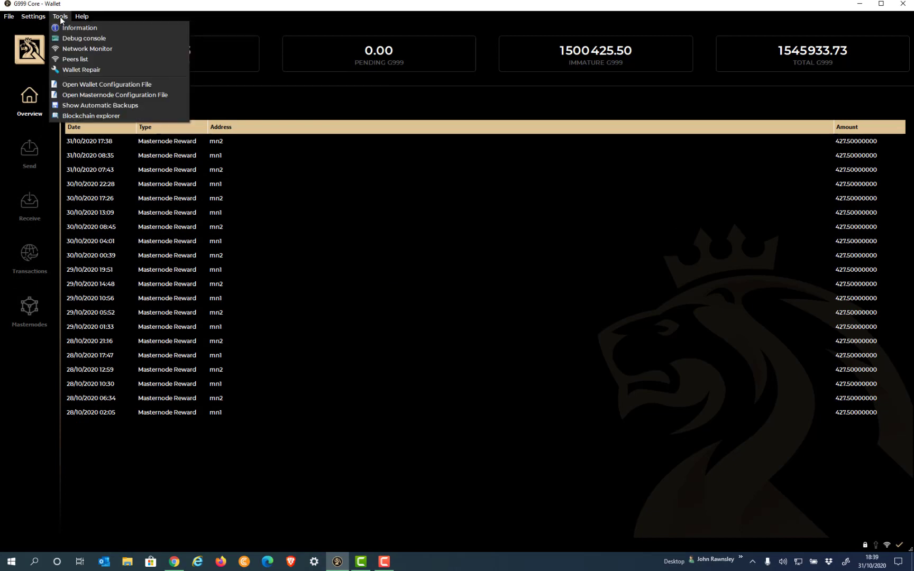
click(76, 70)
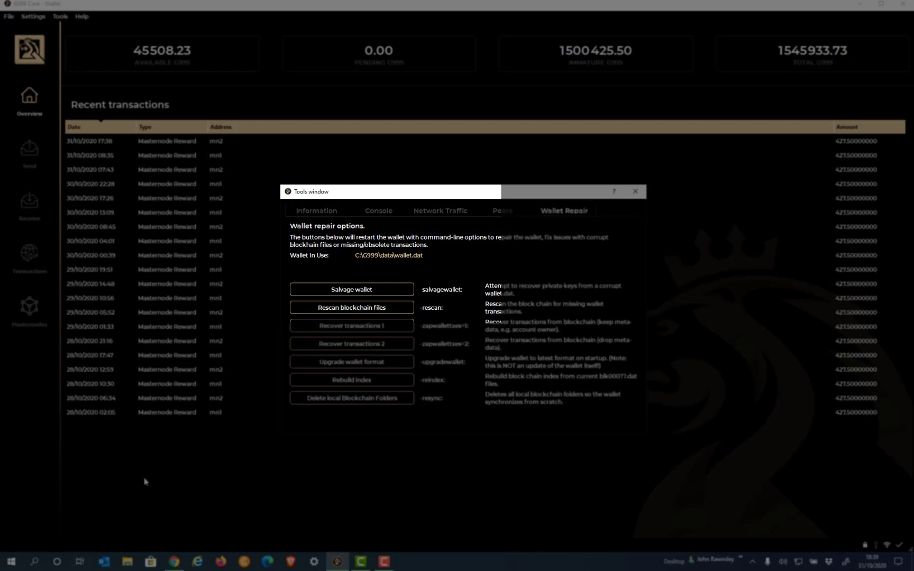
click(31, 564)
text(nOTEPAd)
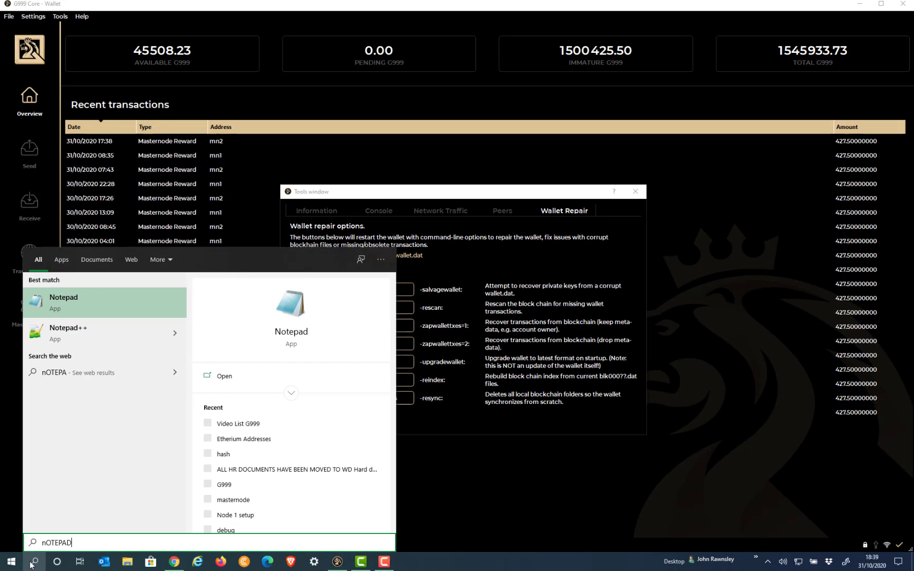
Launch Notepad and write the wallet path C:\G999\data\wallet.dat.
click(99, 305)
click(222, 199)
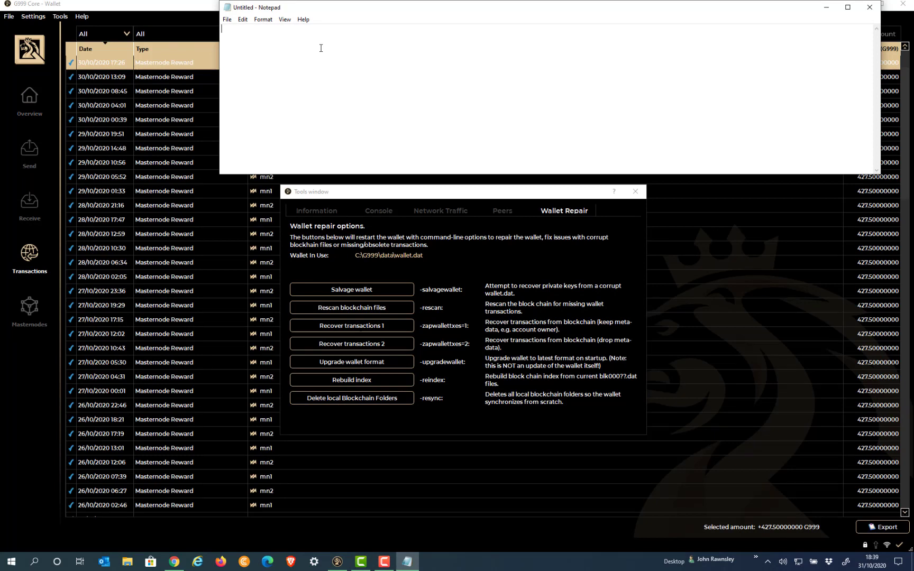
key(Return)
text(C:\G999\data\wallet)
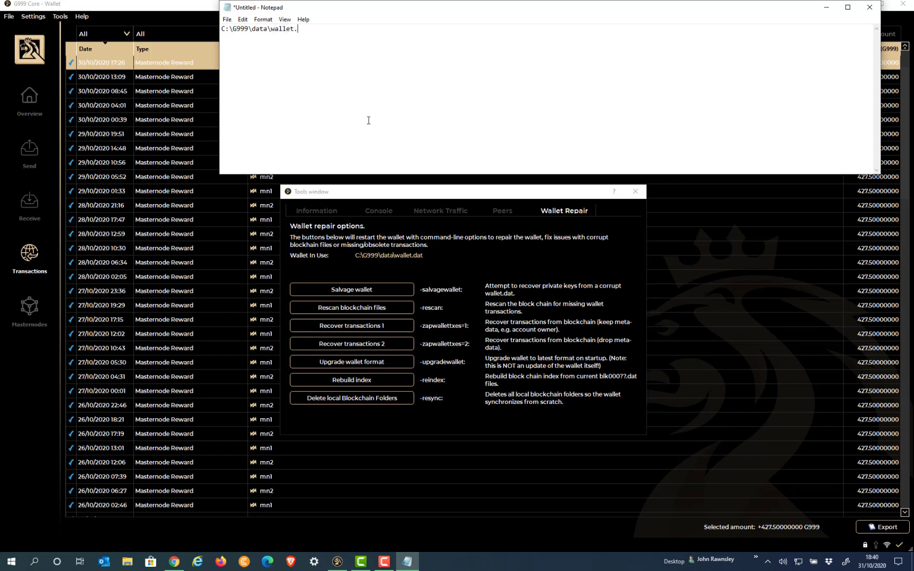
text(.dat)
Save the note as 'G999 Wallet location' in D:\G999Backup.
click(228, 20)
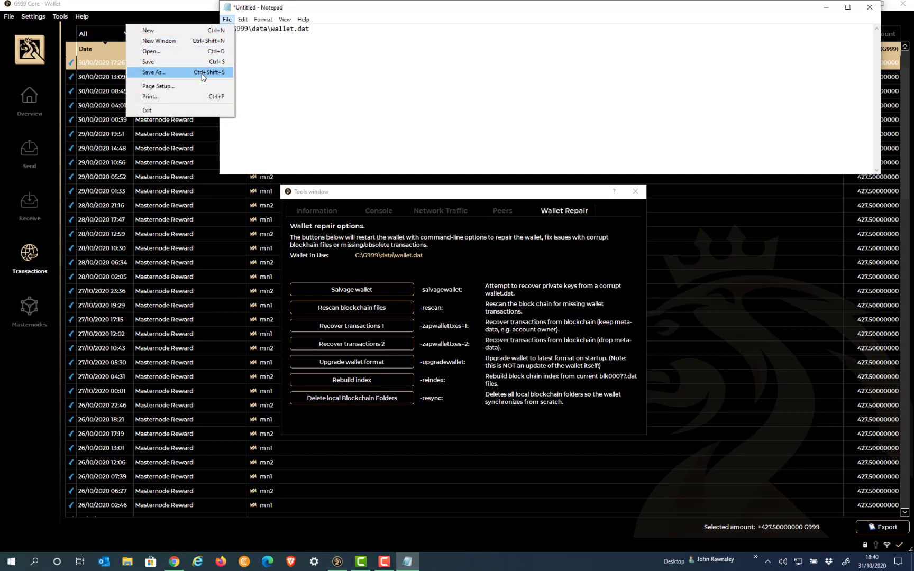
click(203, 73)
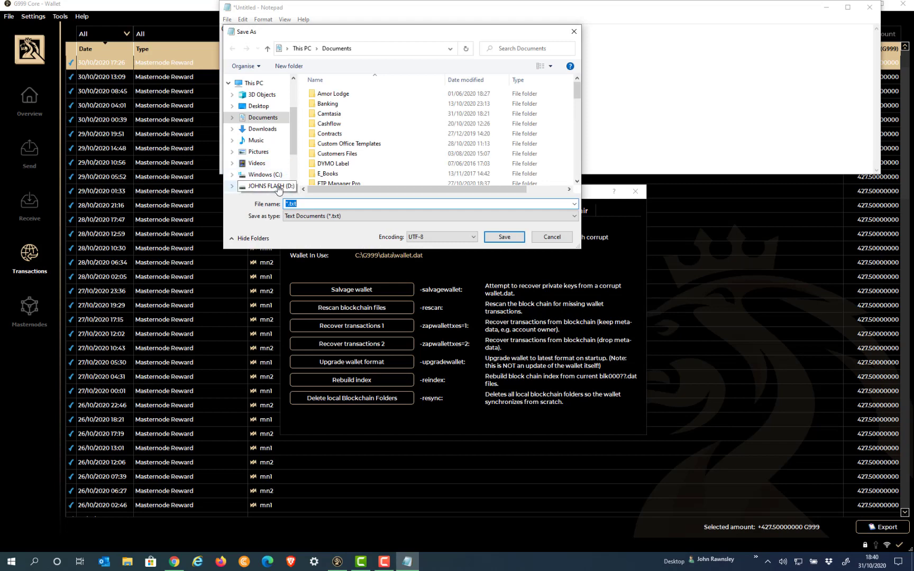
click(279, 187)
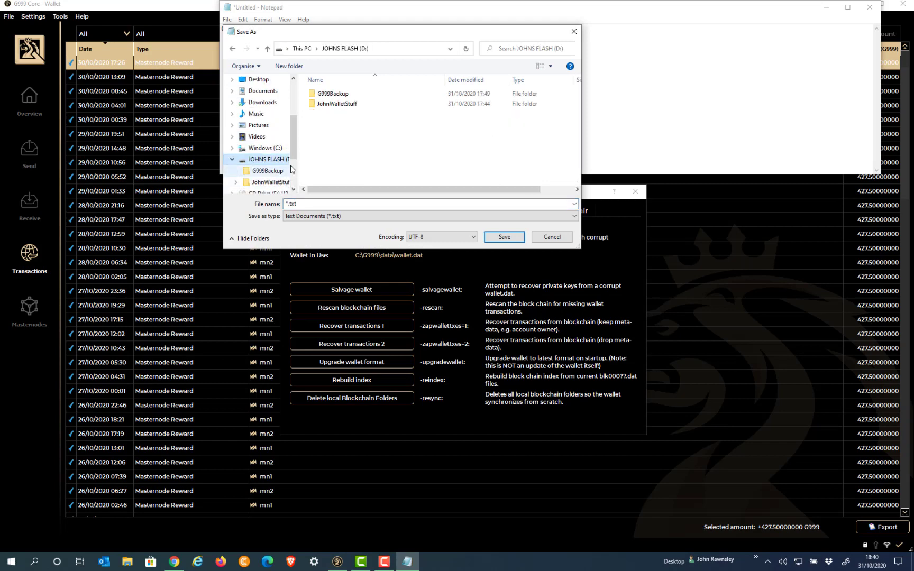
click(332, 97)
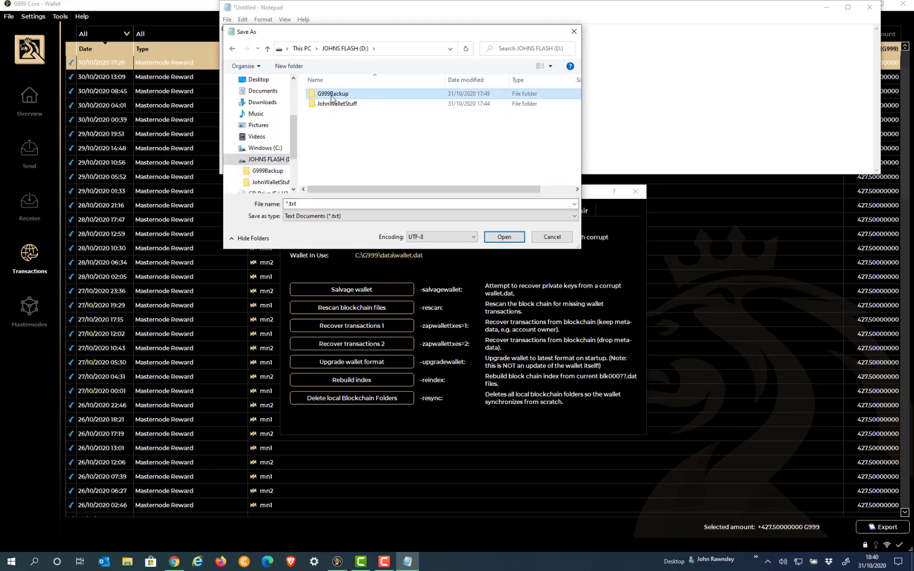
double_click(333, 95)
double_click(306, 205)
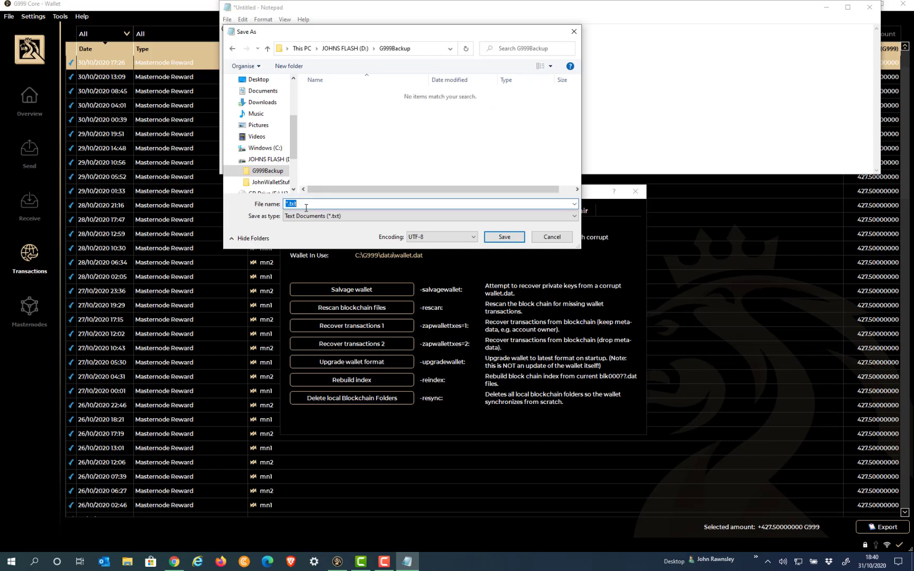
text(G)
text(999 )
text(Wallet loca)
text(l)
click(504, 237)
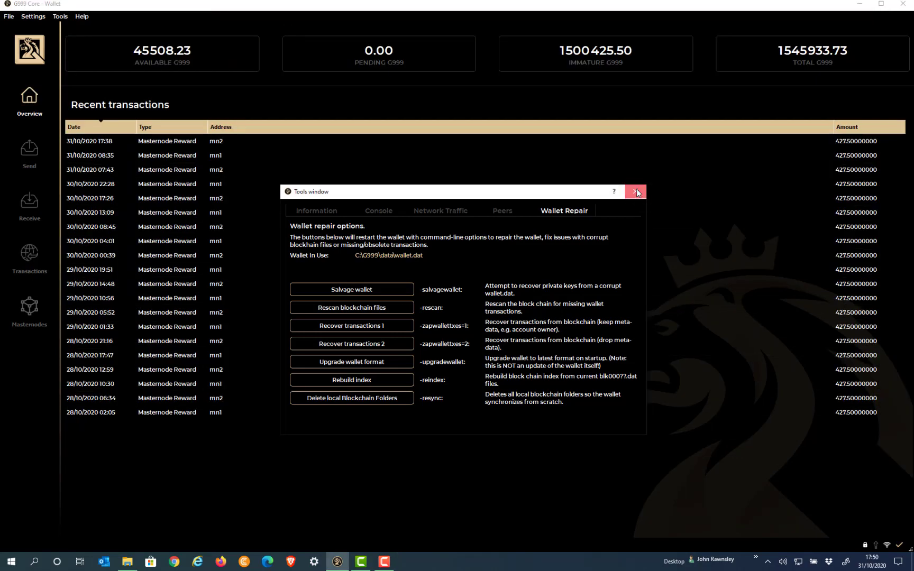
Close the repair window, minimize the wallet, and open C:\G999\data in File Explorer.
click(636, 192)
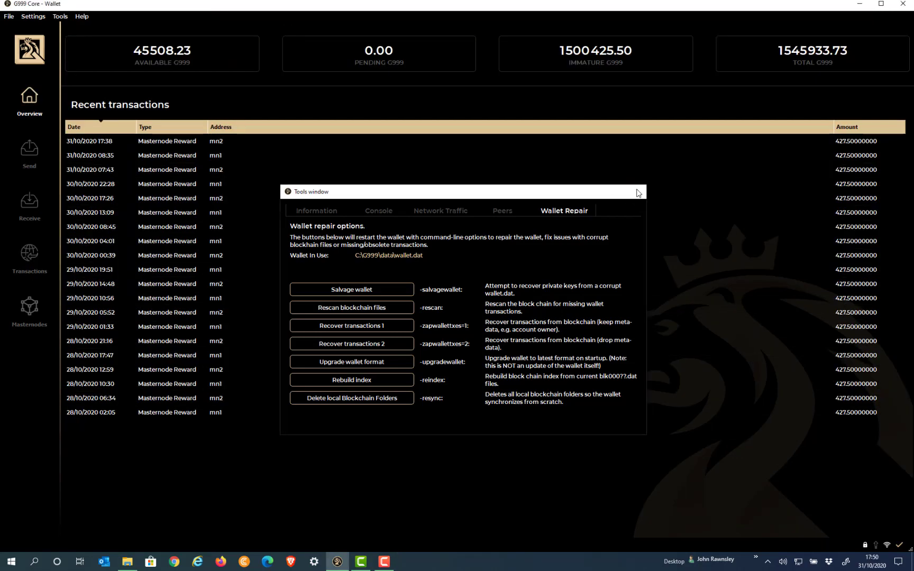
click(860, 5)
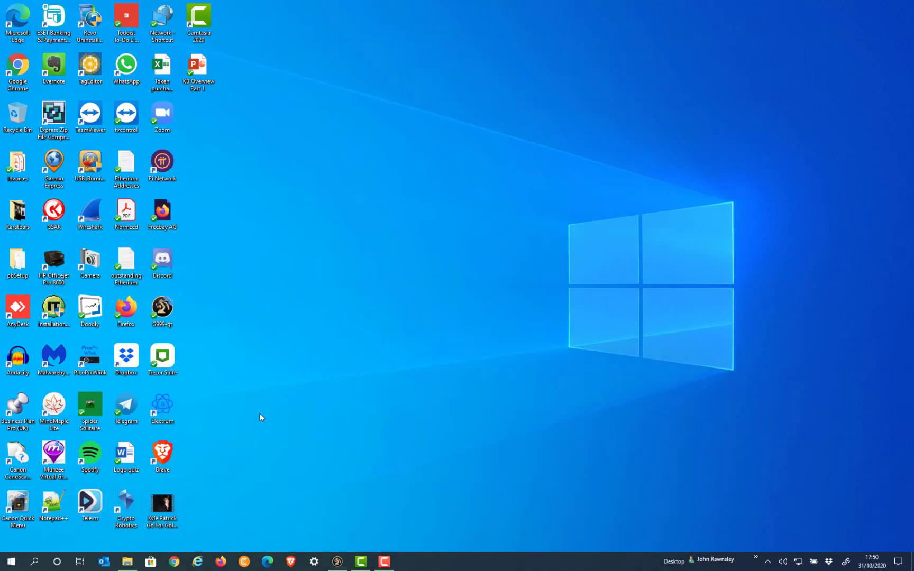
click(128, 562)
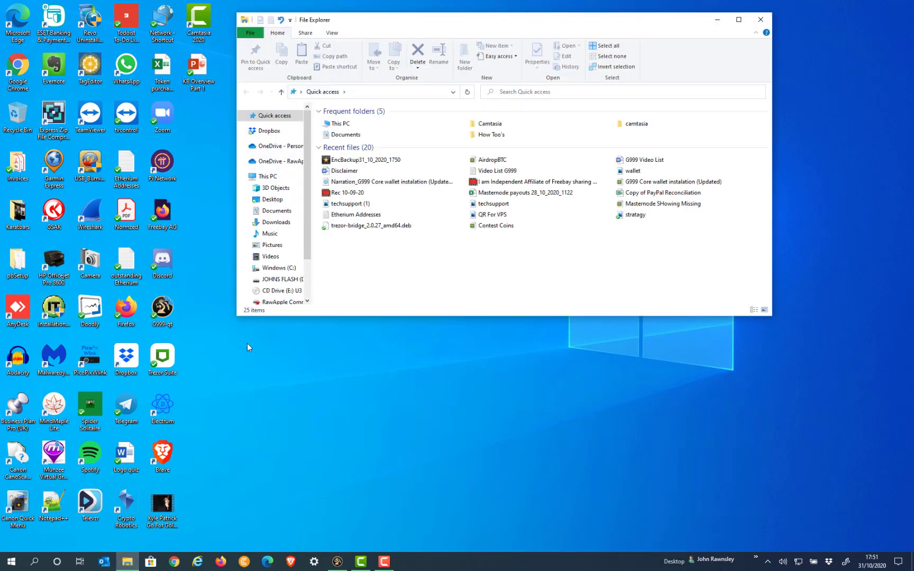
click(279, 267)
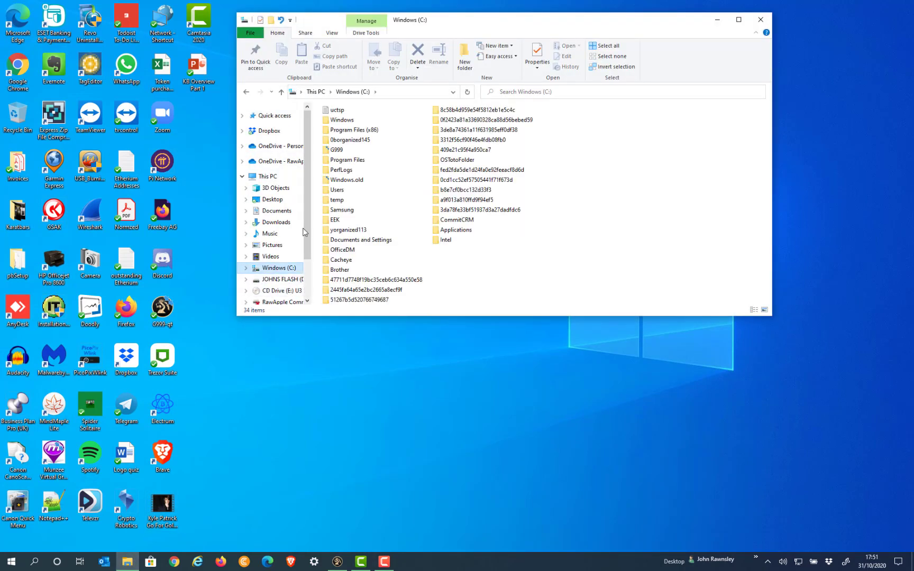
double_click(348, 154)
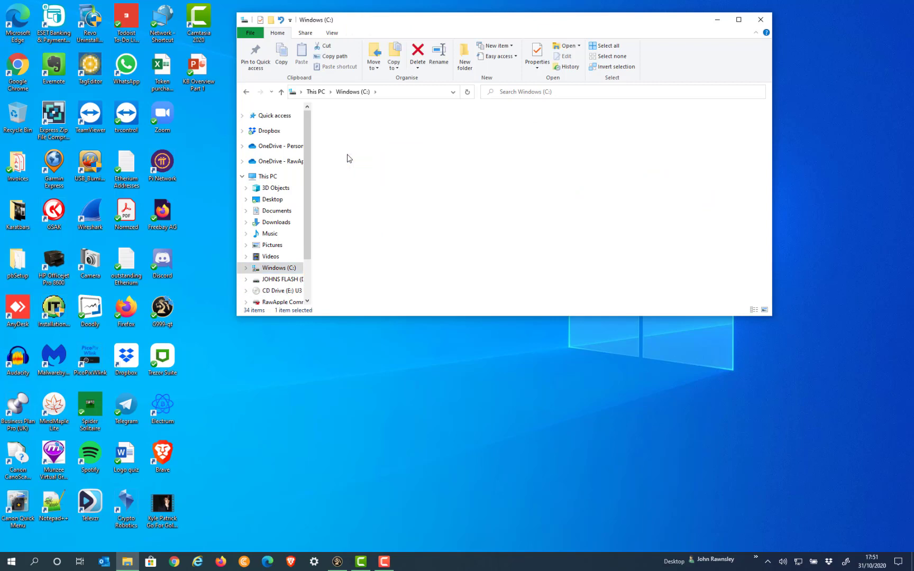
click(341, 124)
double_click(343, 126)
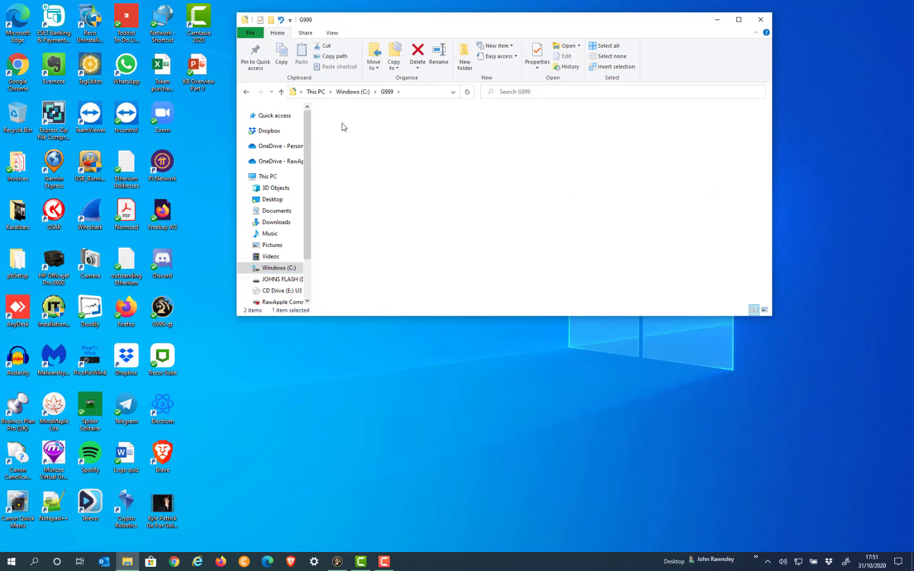
Copy the G999 and masternode config files together.
click(826, 182)
click(375, 224)
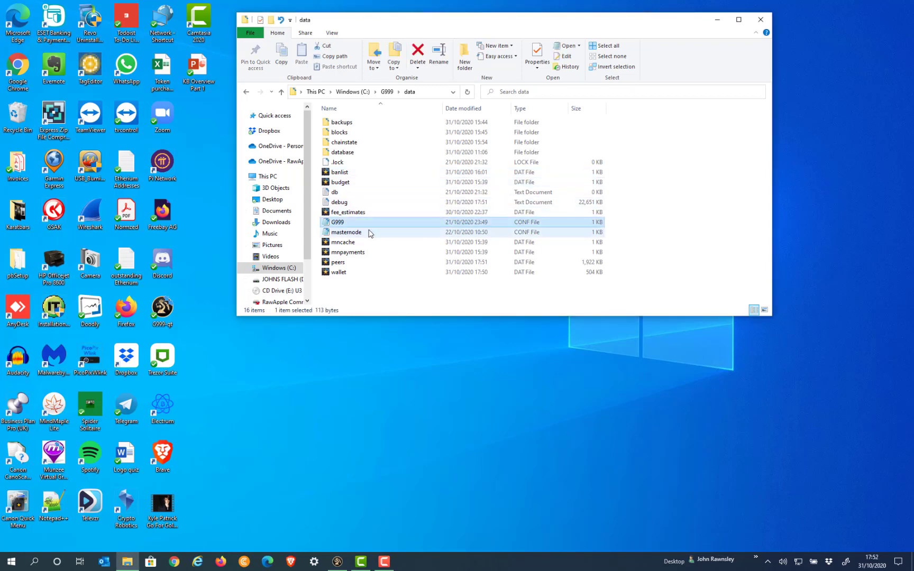
ctrl+click(367, 234)
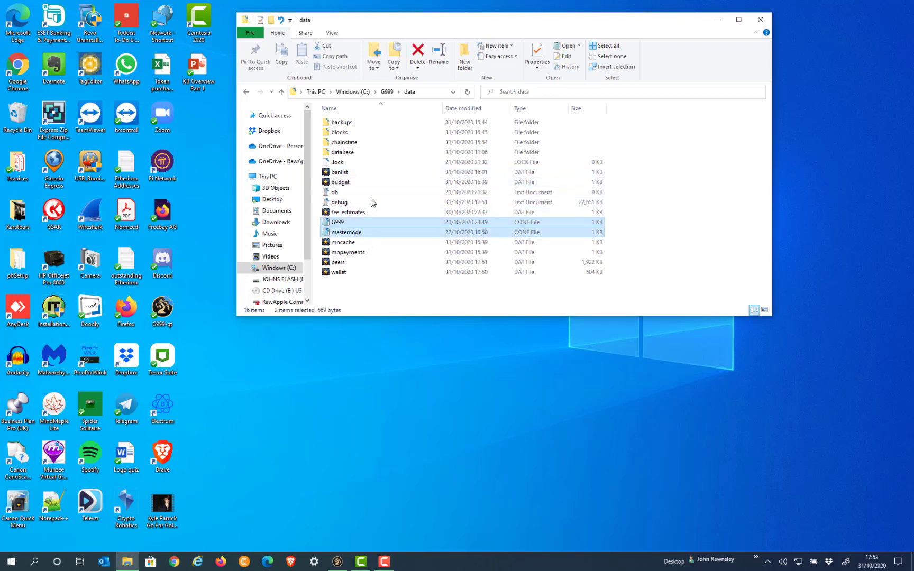
right_click(356, 220)
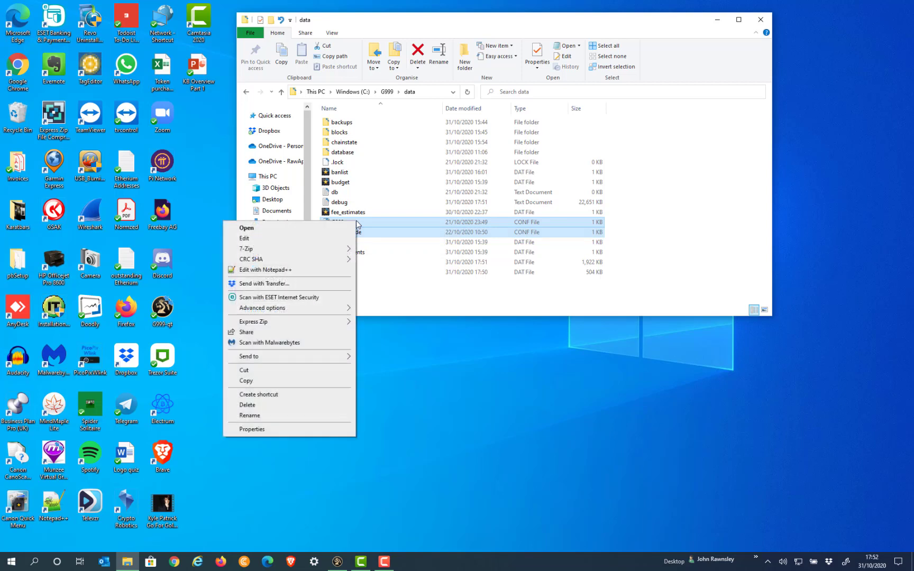
click(301, 382)
Paste the G999 and masternode configs into D:\G999Backup and close Explorer.
click(283, 280)
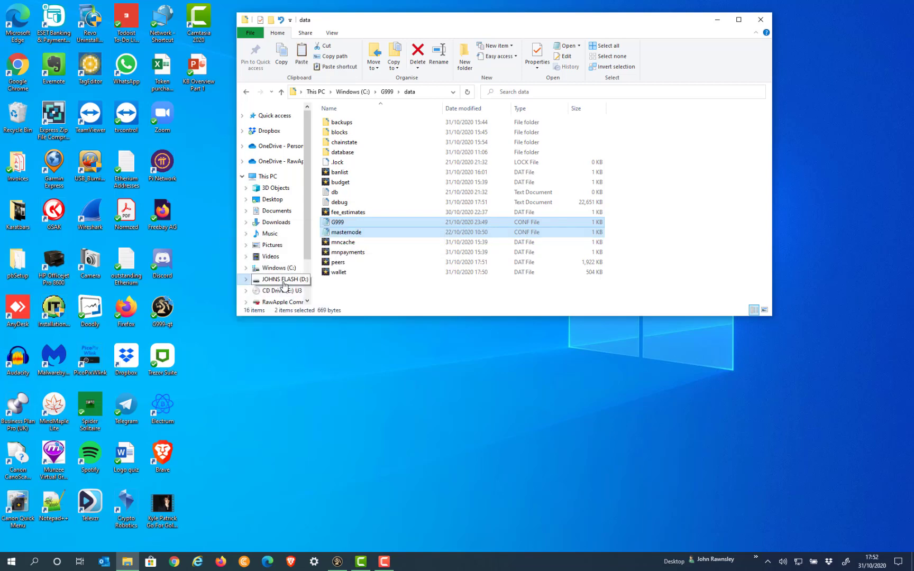
double_click(348, 112)
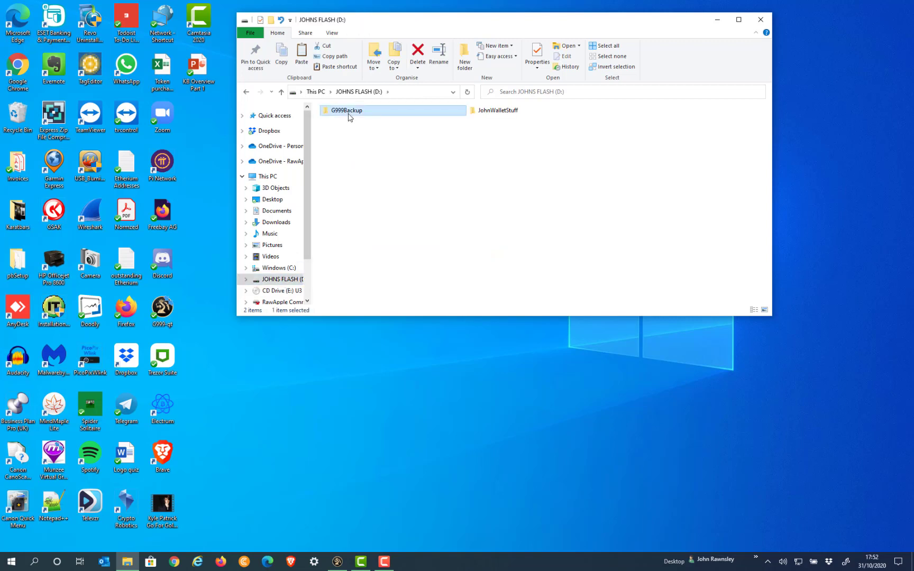
right_click(369, 176)
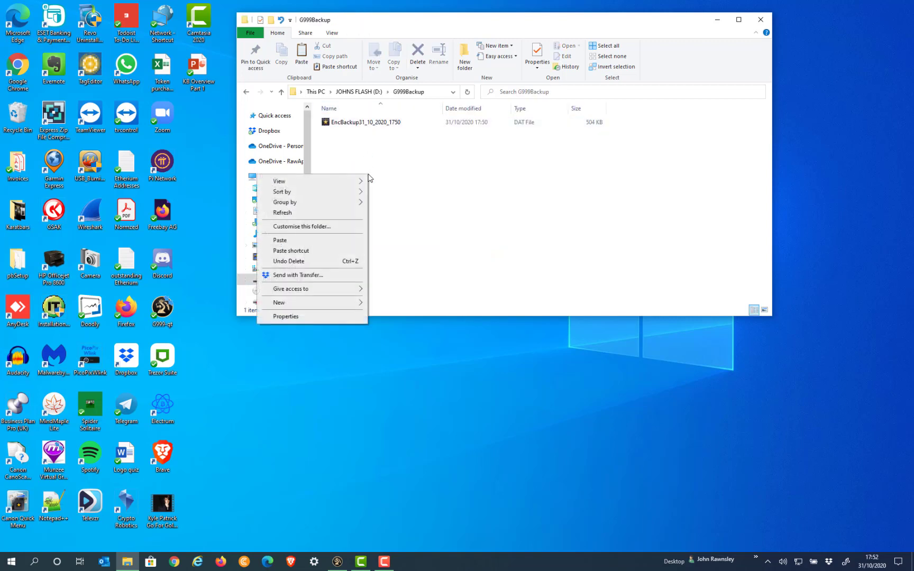
click(345, 242)
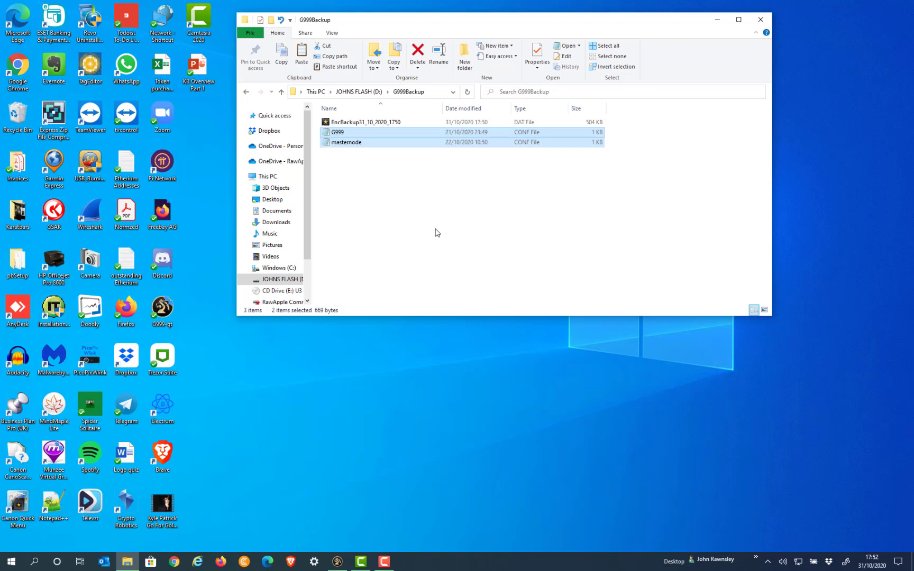
click(760, 25)
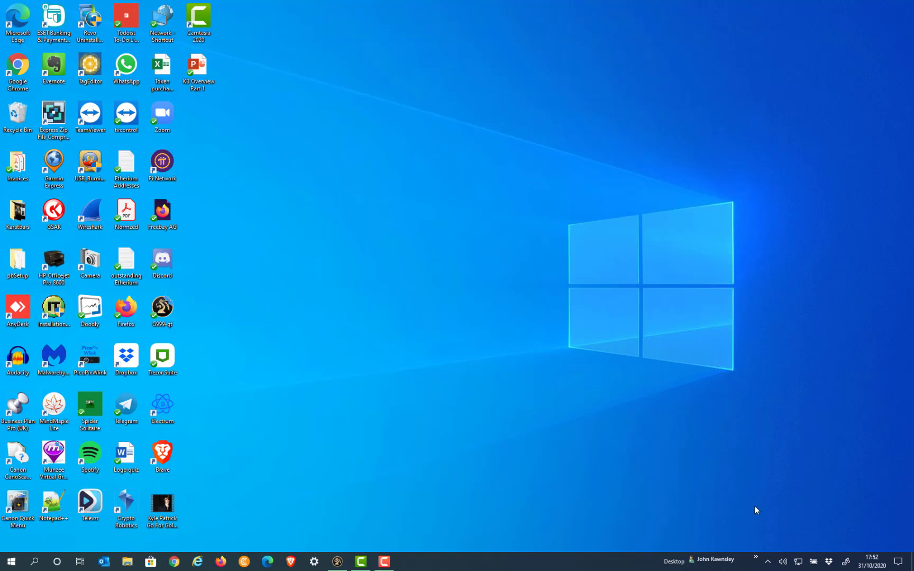
Eject the SanDisk Cruzer drive using the tray's Safely Remove Hardware icon.
click(768, 563)
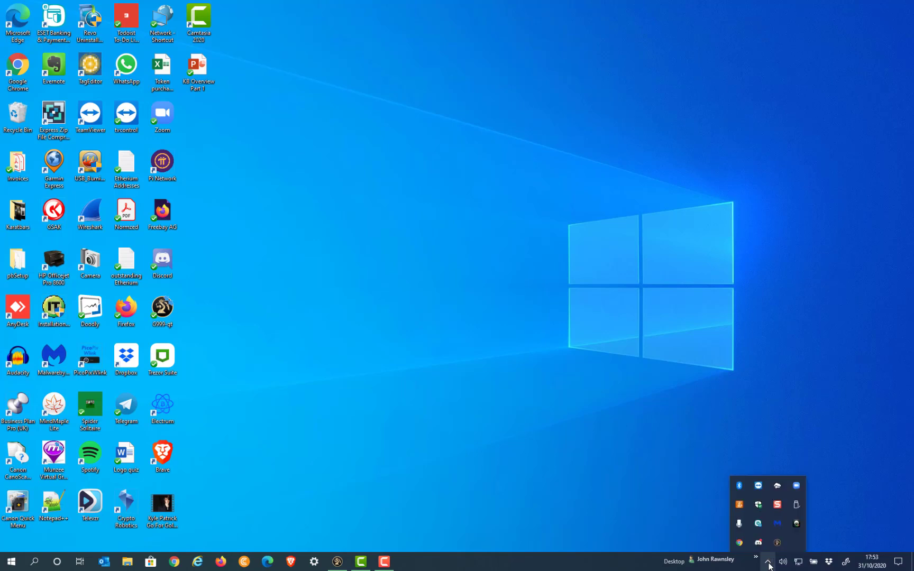
click(797, 505)
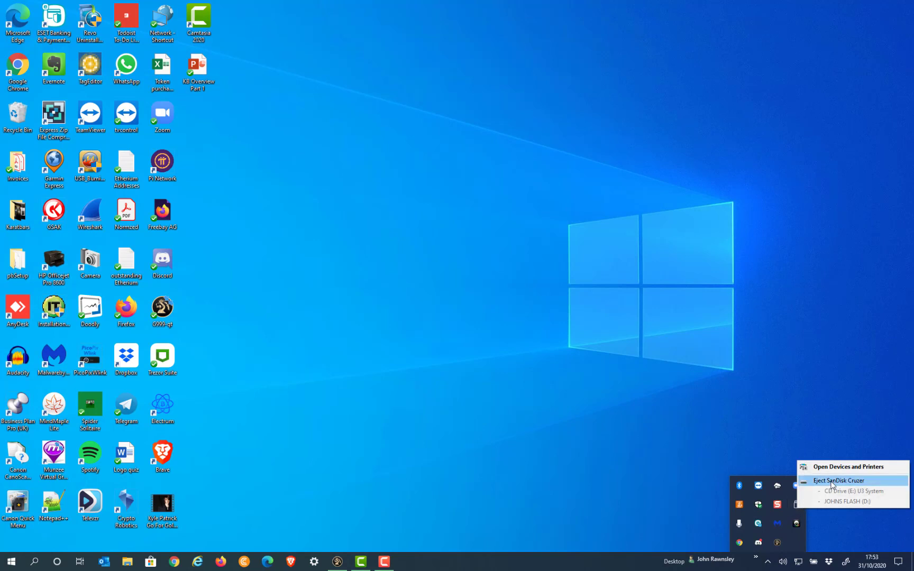
click(832, 481)
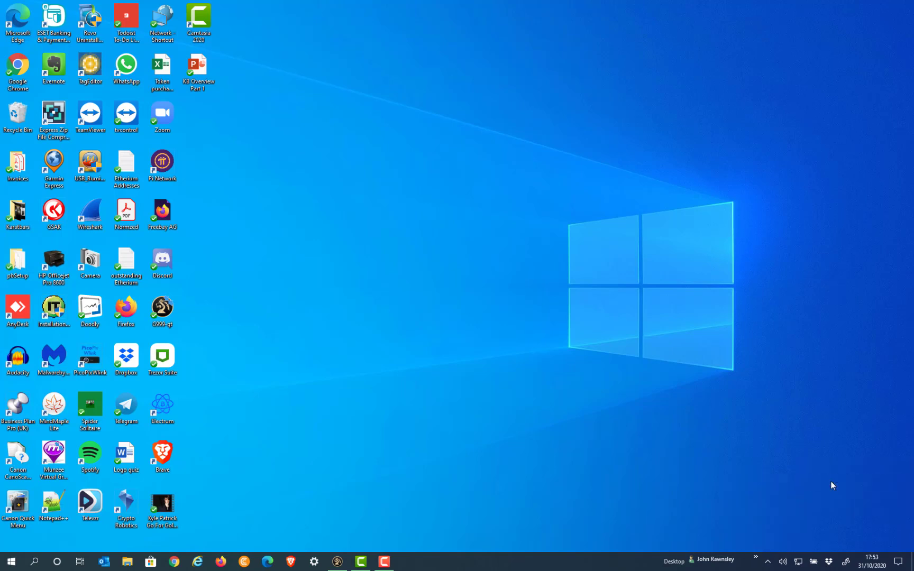